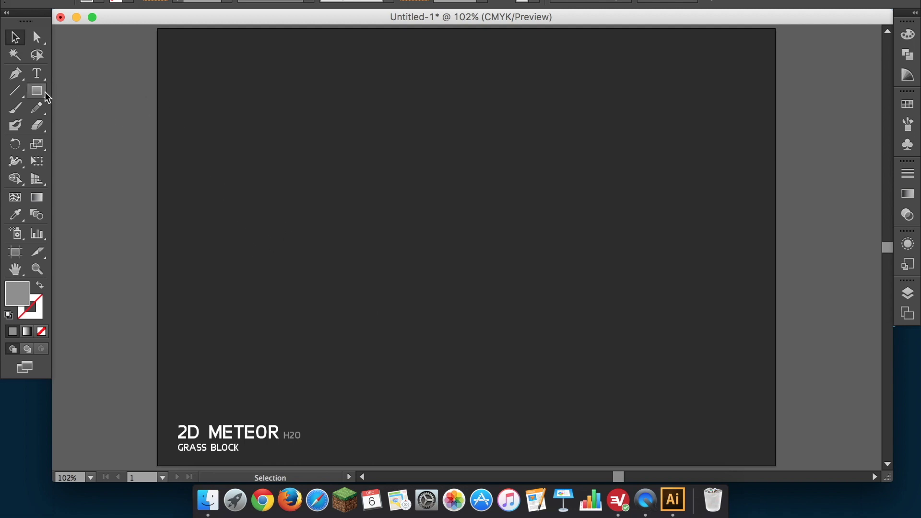
Step: Draw a small circle near the centre of the artboard with the Ellipse Tool
left_click_drag(44, 91, 90, 124)
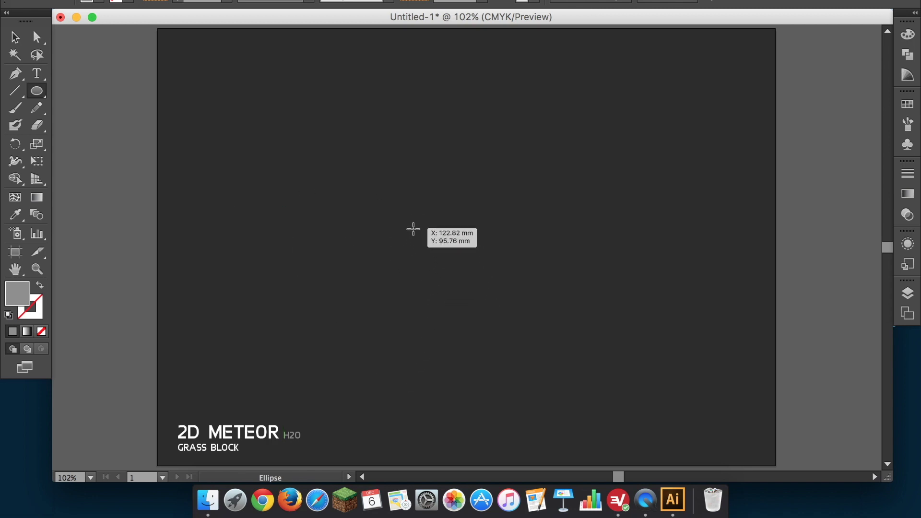
left_click_drag(414, 229, 469, 284)
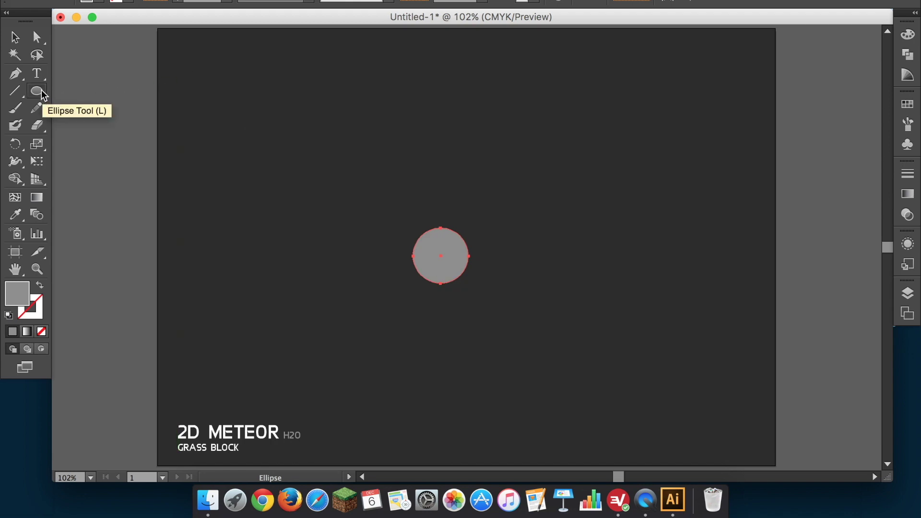
left_click_drag(43, 96, 88, 126)
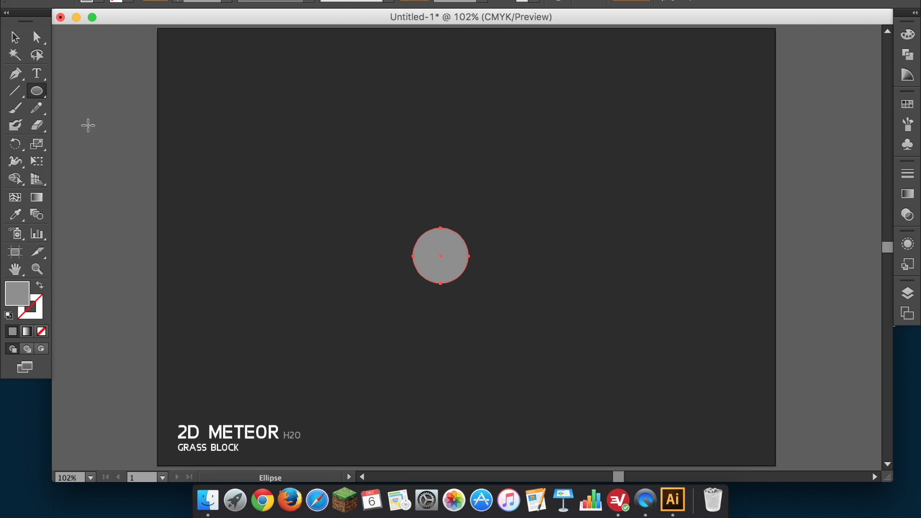
Step: Change the circle's fill from grey to white (ffffff) and deselect it
double_click(17, 293)
left_click_drag(267, 226, 258, 103)
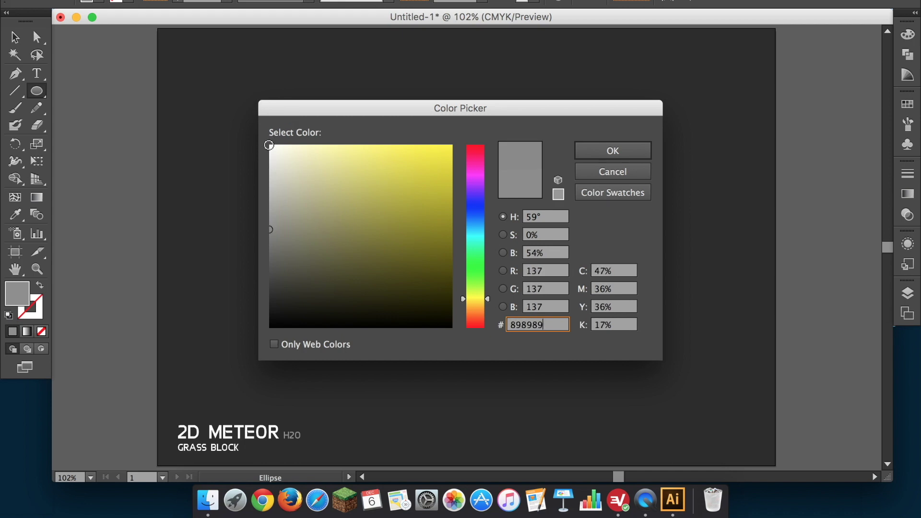
left_click(270, 146)
left_click(632, 150)
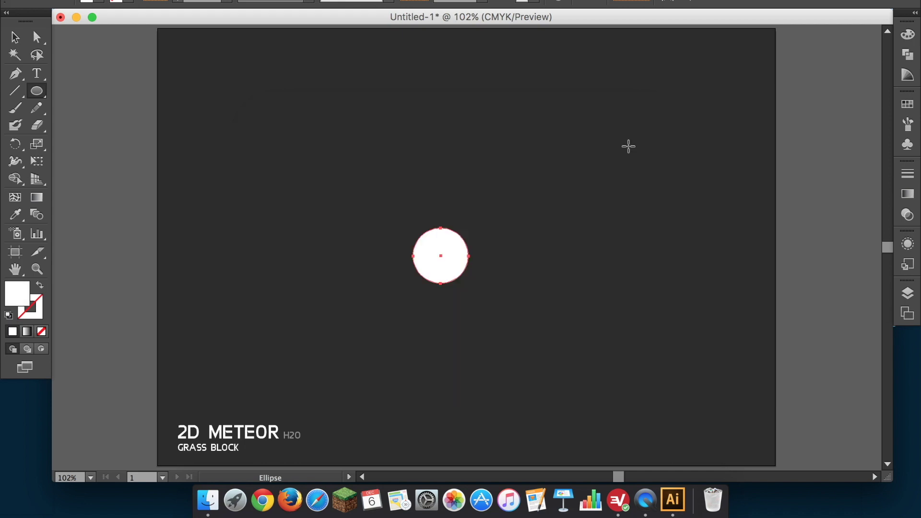
left_click(14, 37)
left_click(364, 103)
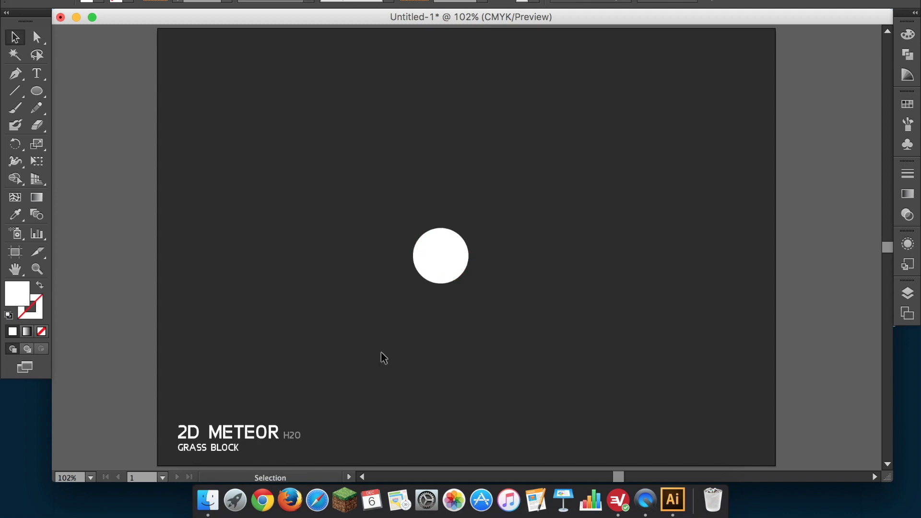
Step: Move the white circle down and to the right, zoom to 200%, and pick the Rectangle Tool
left_click_drag(446, 250, 472, 329)
left_click(533, 304)
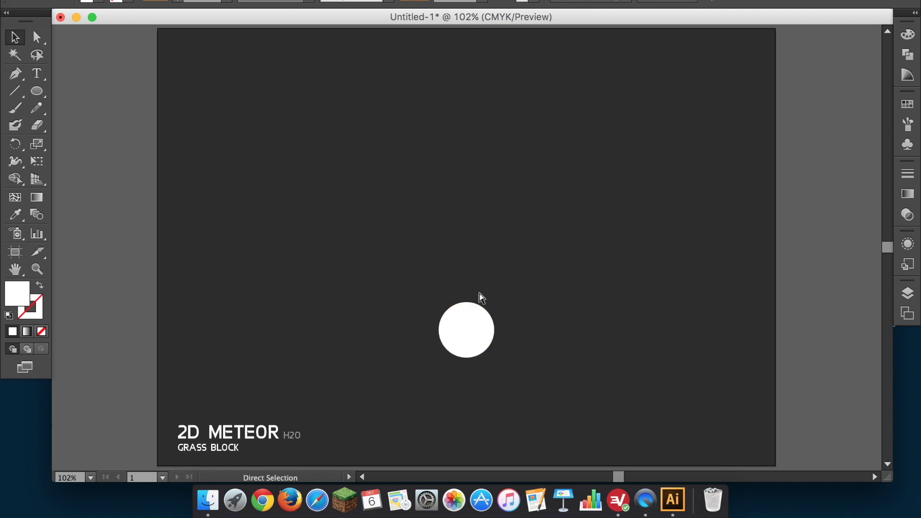
key("super+equal")
key("super+equal")
scroll(481, 298, "down", 1)
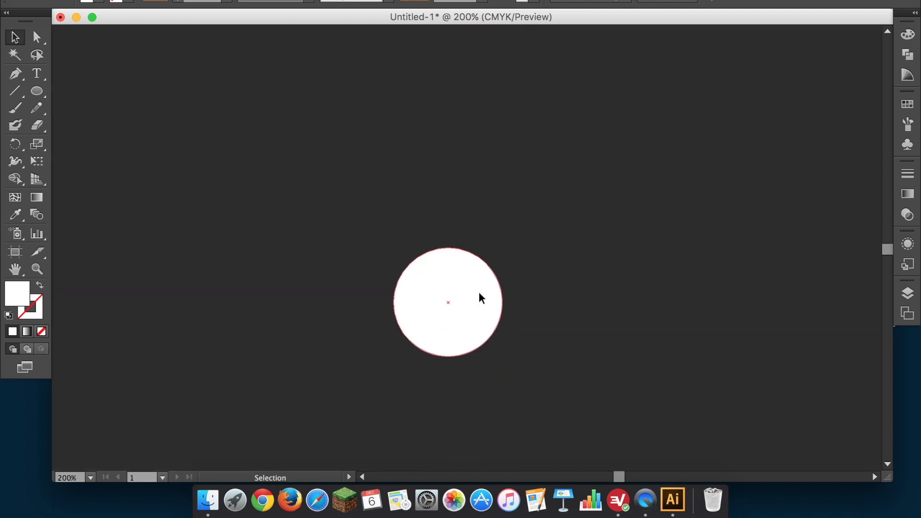
left_click_drag(38, 94, 70, 95)
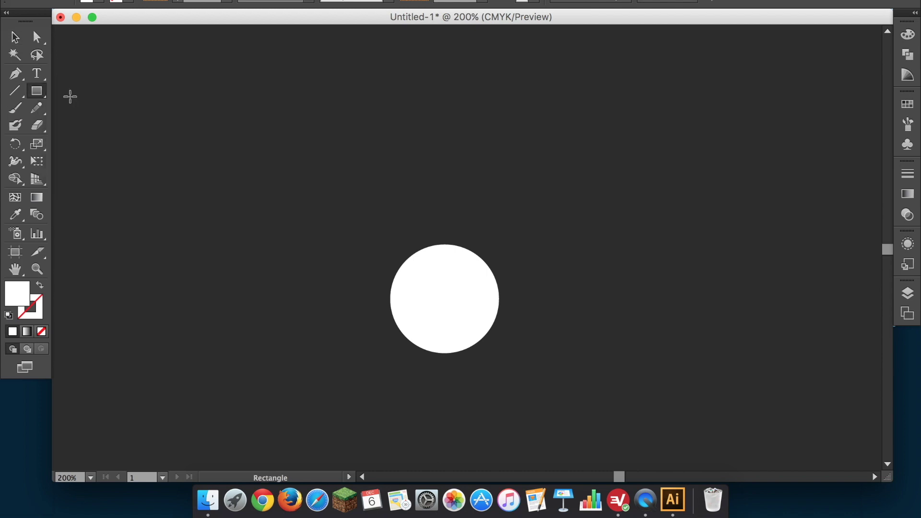
Step: Set the fill to a pale cyan blue and draw a circle-wide rectangle over the circle's top half
double_click(28, 299)
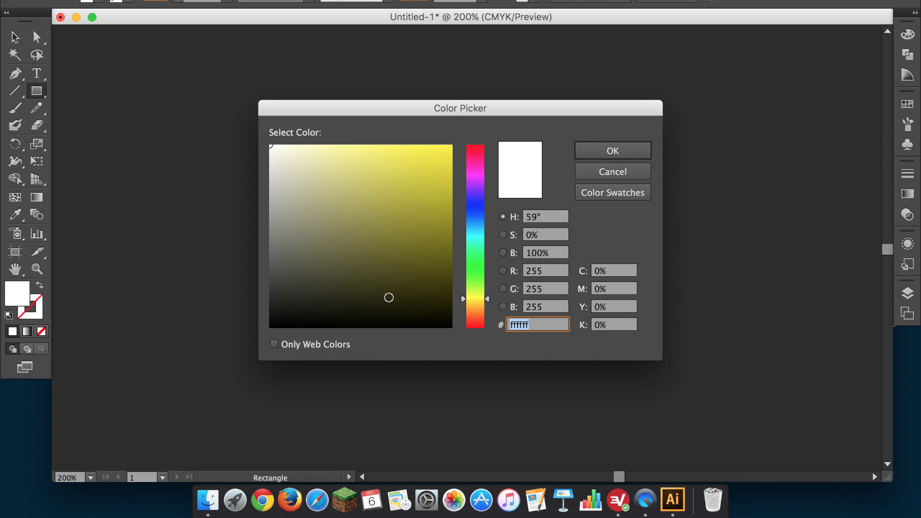
left_click_drag(488, 302, 487, 229)
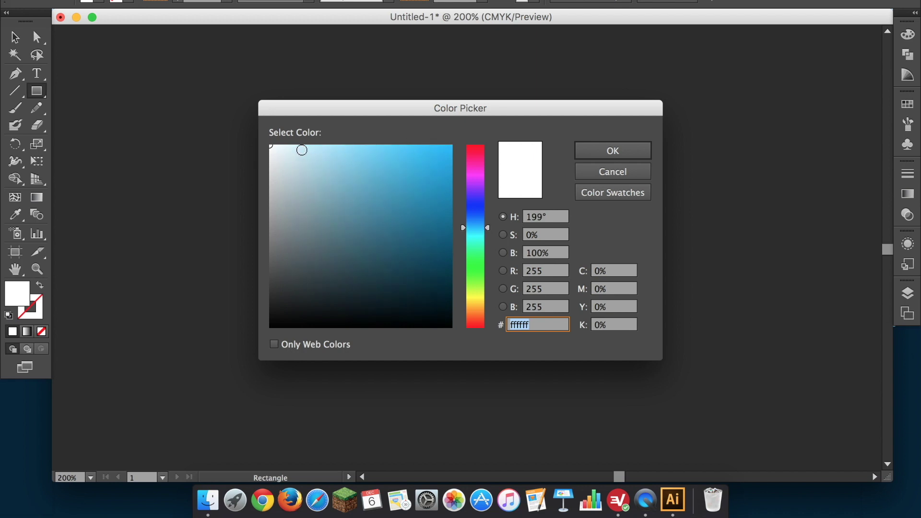
left_click_drag(277, 150, 371, 145)
left_click(613, 150)
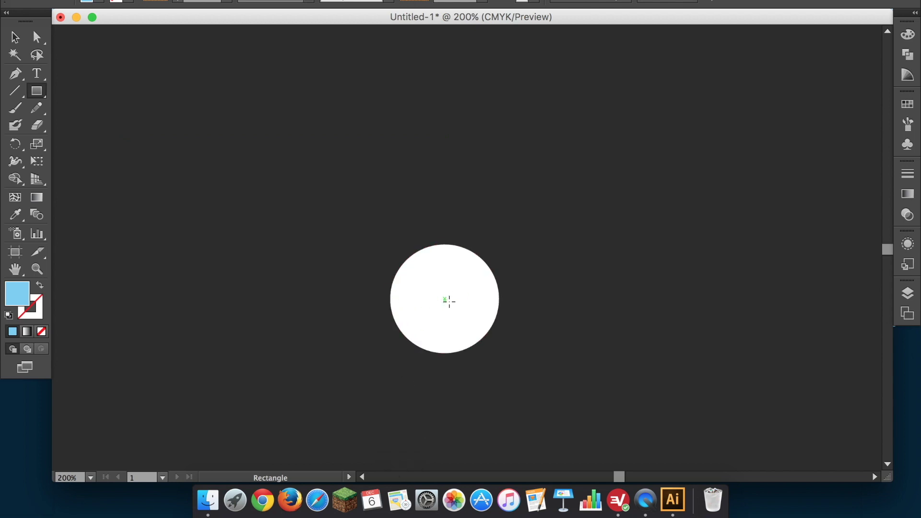
left_click_drag(390, 299, 500, 228)
left_click(15, 37)
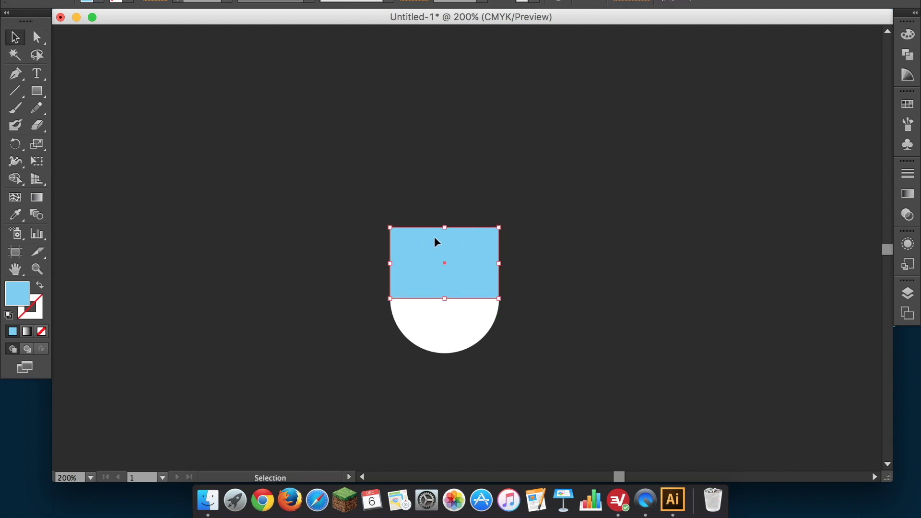
Step: Stretch the blue rectangle's top edge upward to make it taller
left_click(525, 206)
left_click(398, 271)
left_click_drag(444, 228, 445, 207)
left_click(642, 255)
Step: Send the blue rectangle behind the white circle so the whole circle shows
left_click(442, 233)
left_click(333, 265)
left_click(441, 350)
left_click(575, 253)
left_click(466, 235)
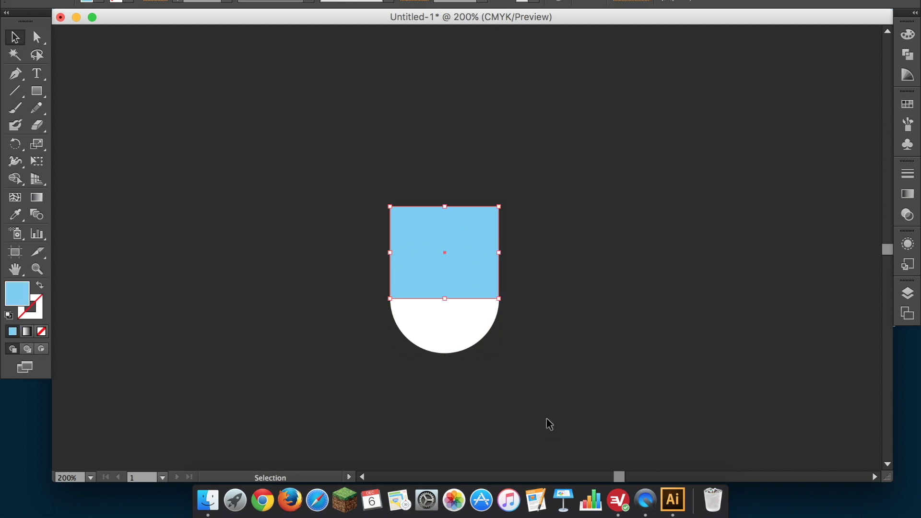
key("a")
key("super+shift+bracketleft")
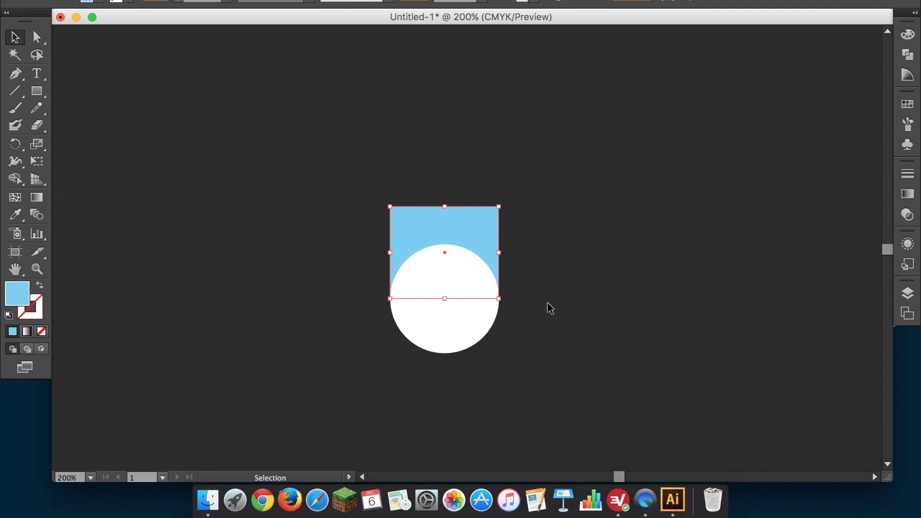
Step: Shift the circle-and-rectangle artwork slightly down, then pick the Rectangle tool
left_click(539, 269)
left_click(472, 216)
left_click(564, 198)
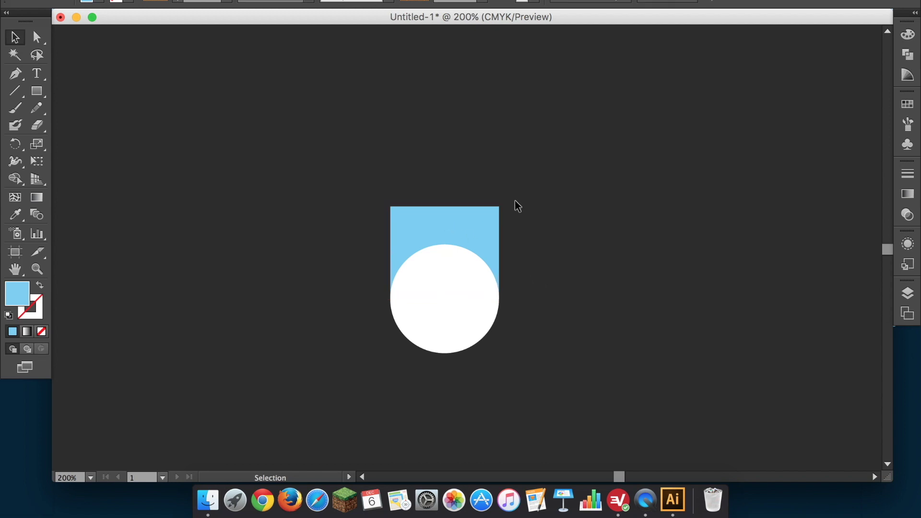
left_click_drag(454, 206, 441, 218)
left_click(108, 130)
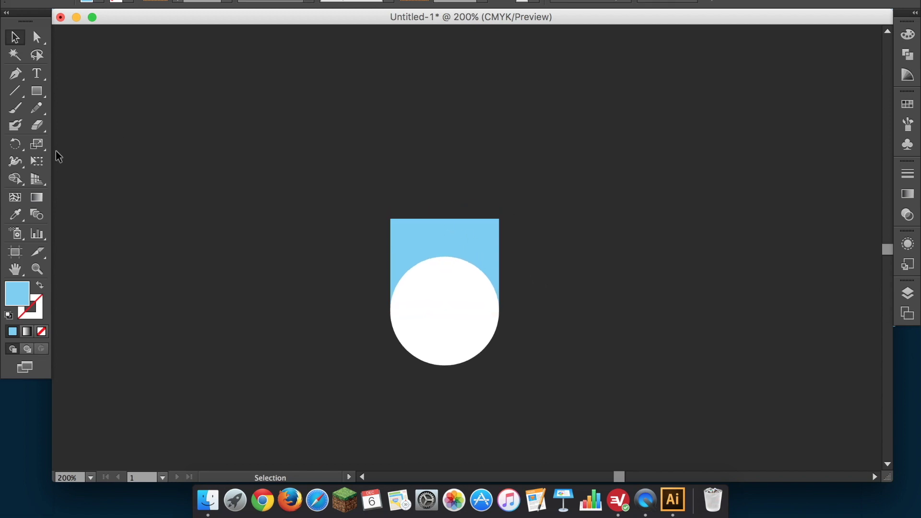
left_click(38, 92)
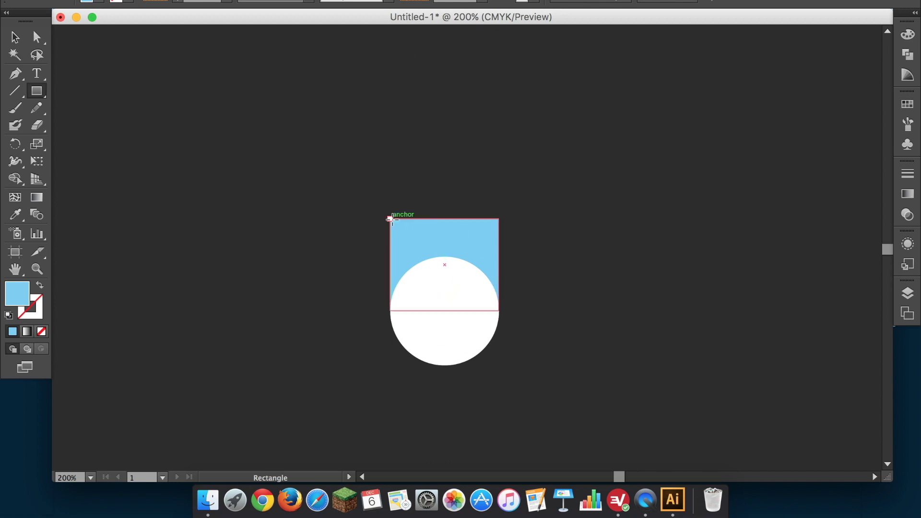
Step: Draw a 5.93 × 30.52 mm bar up from the top-left corner, nudged down onto the base
left_click_drag(390, 219, 416, 94)
left_click(23, 33)
left_click(250, 149)
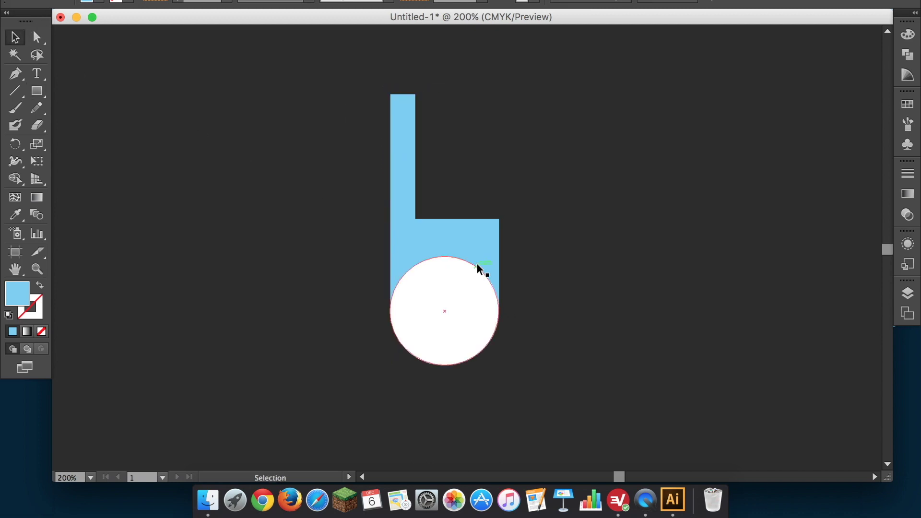
left_click_drag(395, 125, 396, 128)
left_click(471, 127)
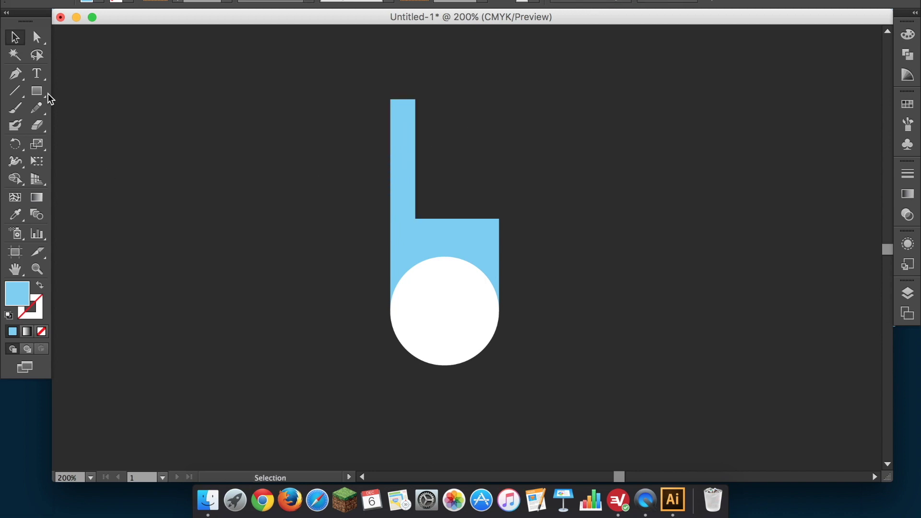
Step: Alt-drag a copy of the tall bar to sit directly beside it
left_click(408, 123)
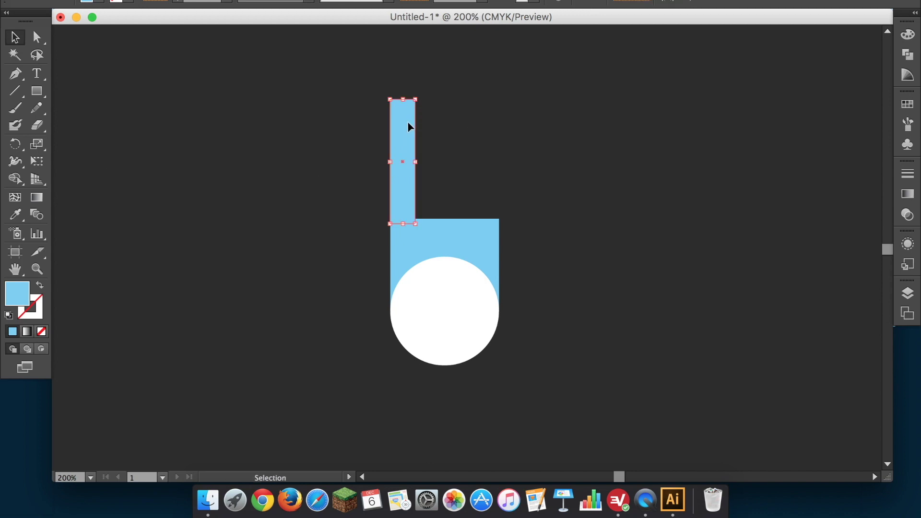
left_click_drag(403, 131, 427, 131)
left_click(494, 133)
left_click(424, 125)
left_click(395, 140, "shift")
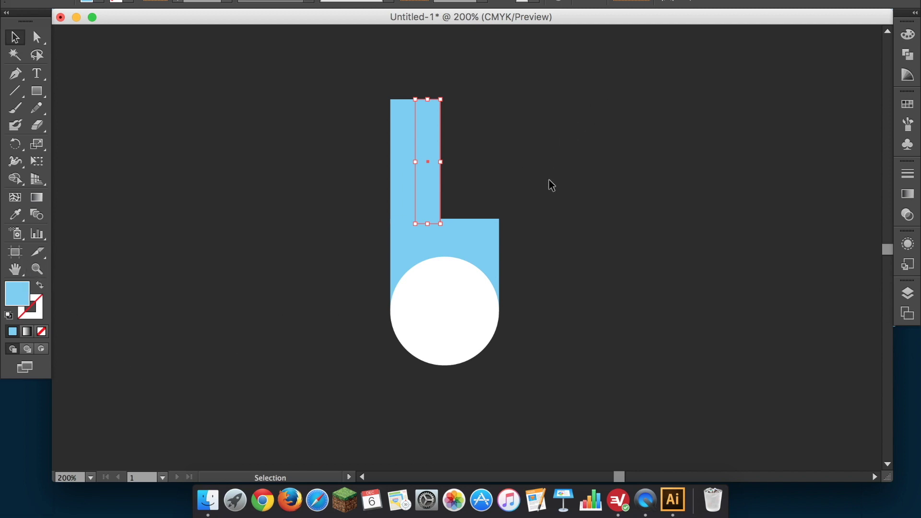
Step: Fill the right-hand rectangle with the dark background colour using the Eyedropper
key("i")
left_click(555, 127)
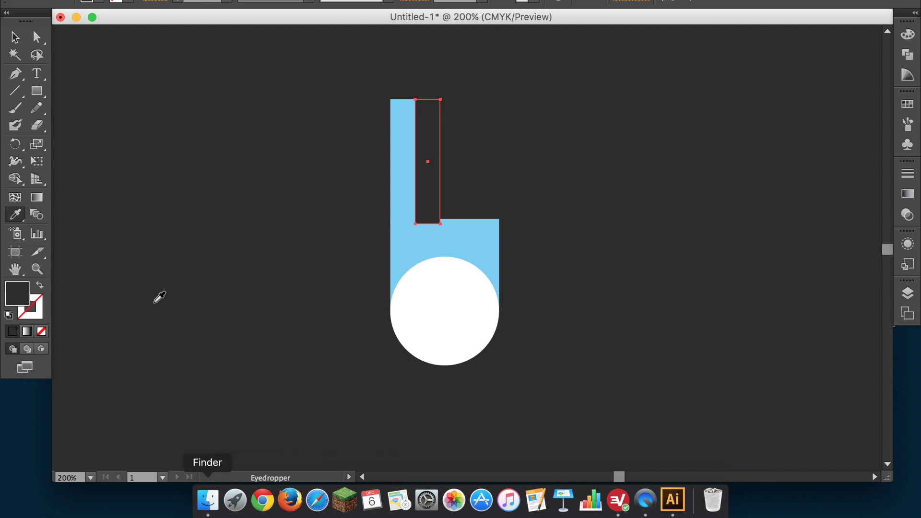
left_click(15, 37)
left_click(226, 209)
Step: Select the blue bar with its dark spacer and Alt-drag a copy 12.21 mm right
left_click_drag(319, 120, 695, 249)
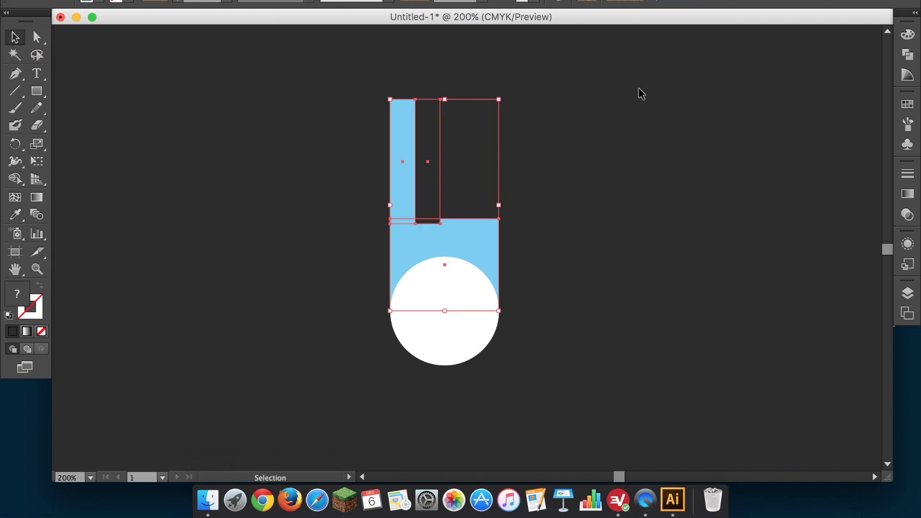
left_click(292, 134)
left_click_drag(302, 110, 662, 237)
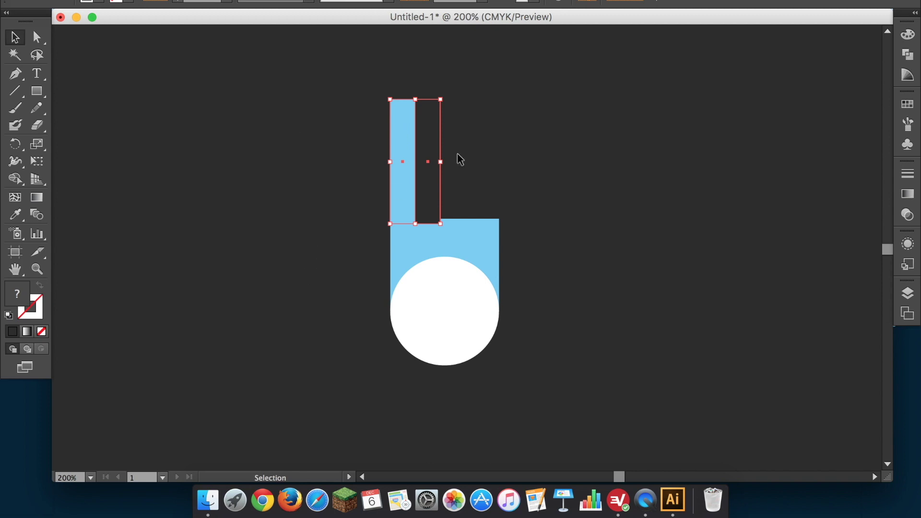
left_click_drag(428, 161, 480, 167)
left_click(633, 167)
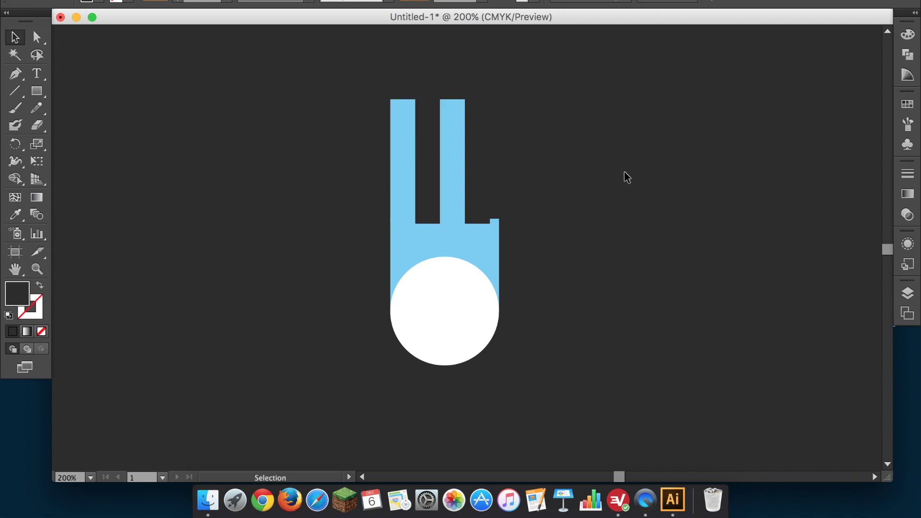
Step: Reselect the bar-and-spacer pairs, ending with the leftmost bar selected
mouse_move(360, 128)
left_mouse_down()
mouse_move(432, 154)
mouse_move(356, 117)
left_mouse_up()
left_click(503, 140)
left_click(457, 138)
left_click_drag(453, 78, 539, 166)
left_click(644, 165)
left_click(393, 133)
Step: Delete the misplaced copies of the leftmost bar
left_click_drag(402, 164, 528, 162)
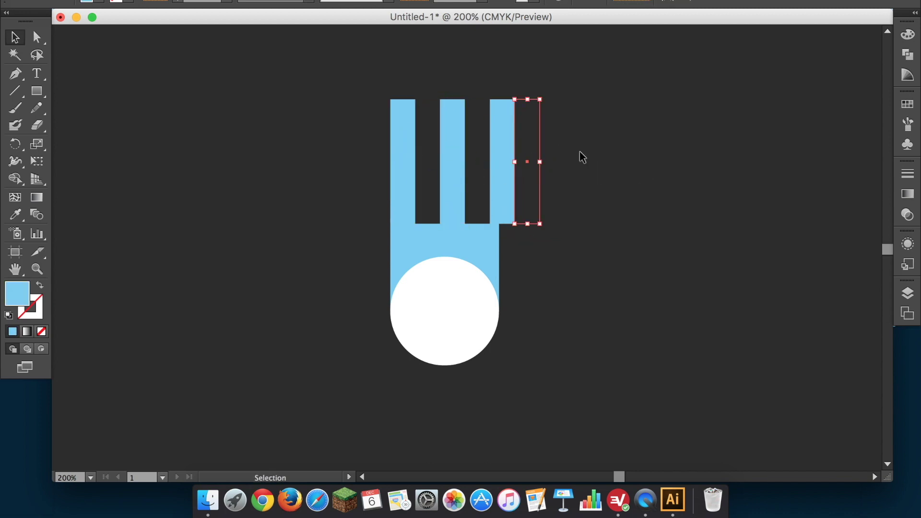
key("super+shift+a")
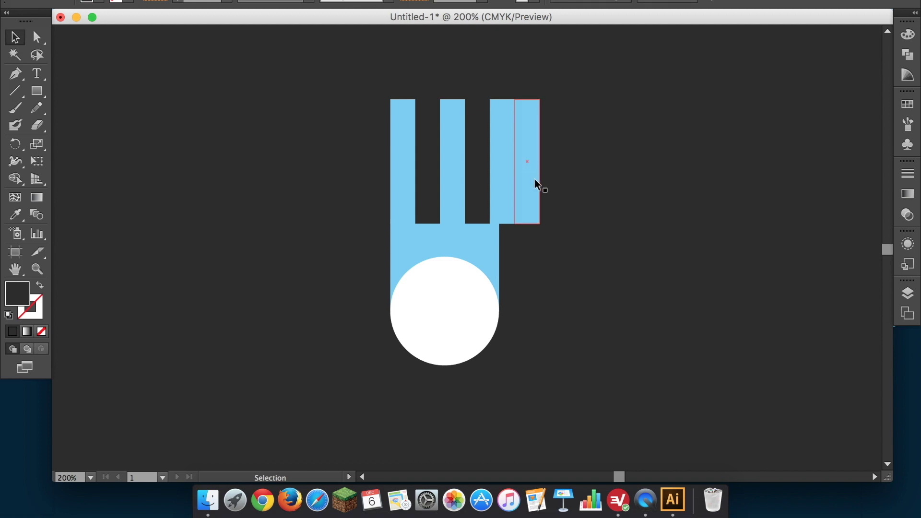
left_click(525, 194)
key("Delete")
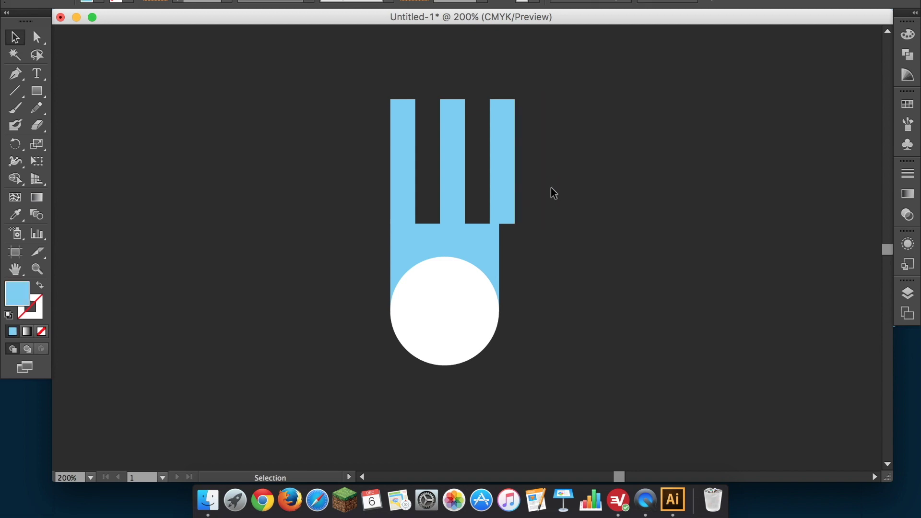
left_click_drag(395, 149, 538, 147)
key("Delete")
Step: Alt-drag the third bar with its spacer 12.21 mm right, then select all four bars
left_click(482, 120)
left_click_drag(469, 71, 519, 205)
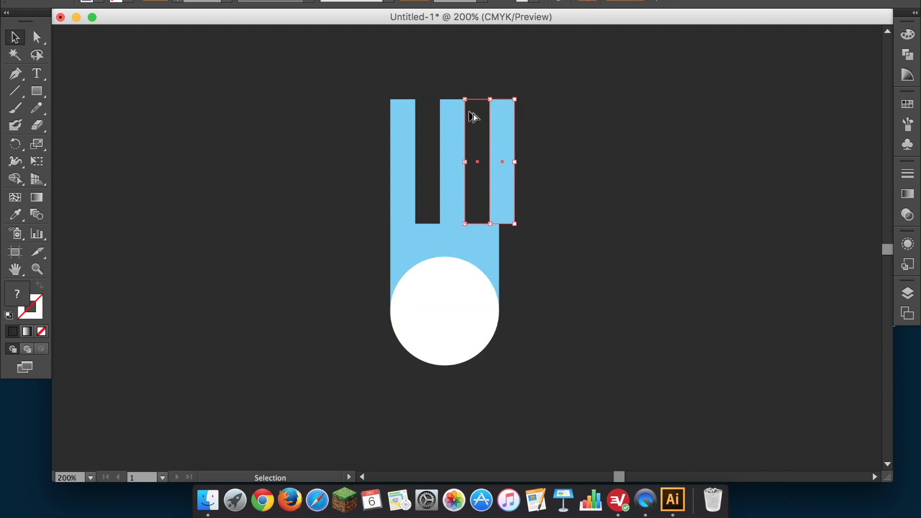
left_click_drag(480, 155, 530, 157)
left_click(617, 98)
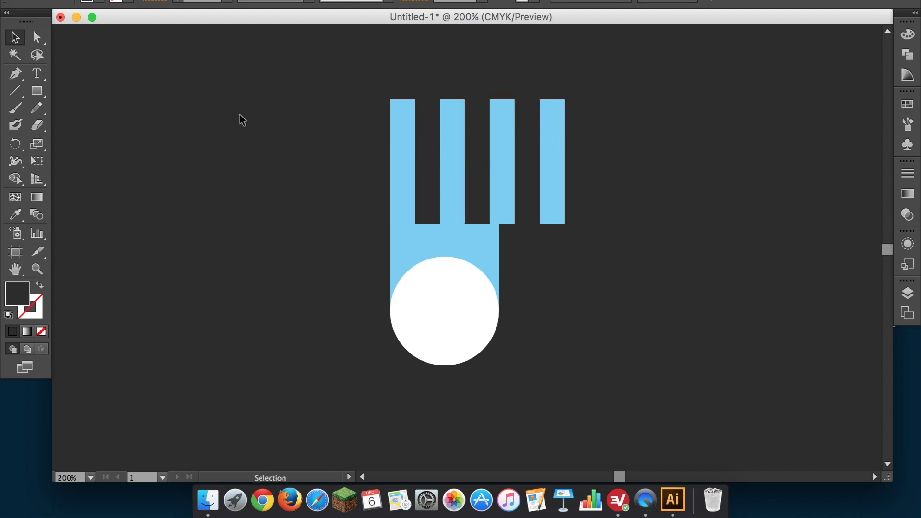
left_click_drag(313, 141, 594, 183)
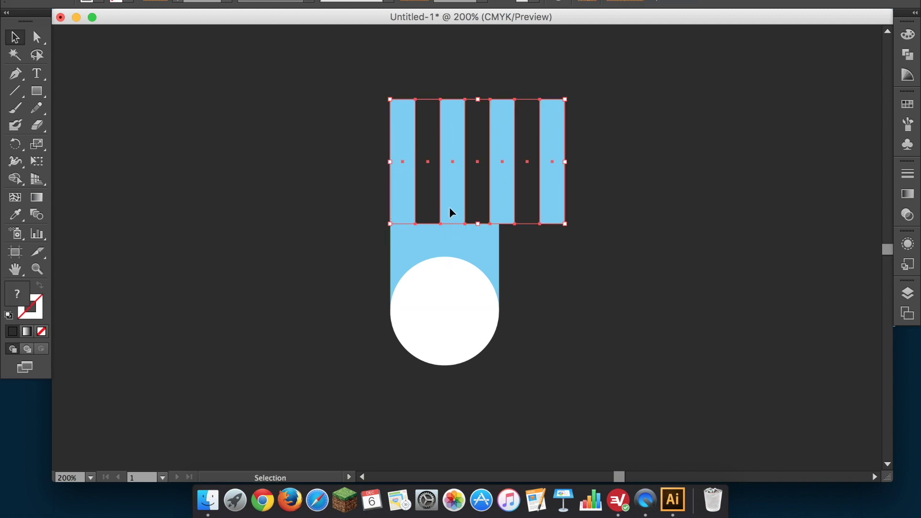